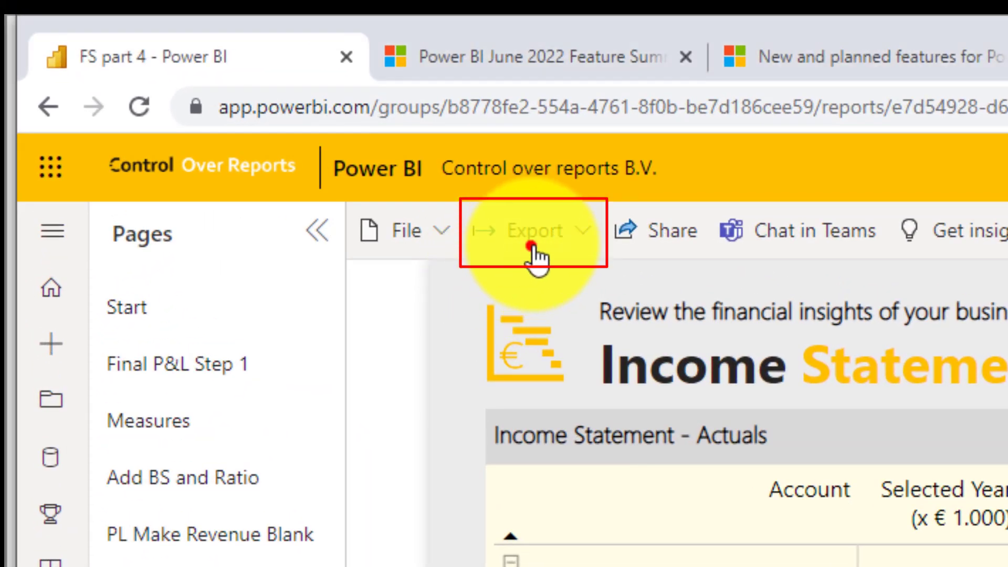
# - Bring up the Export dialog to send the Income Statement report to PowerPoint as an embedded image
pyautogui.click(536, 257)
pyautogui.moveTo(547, 338)
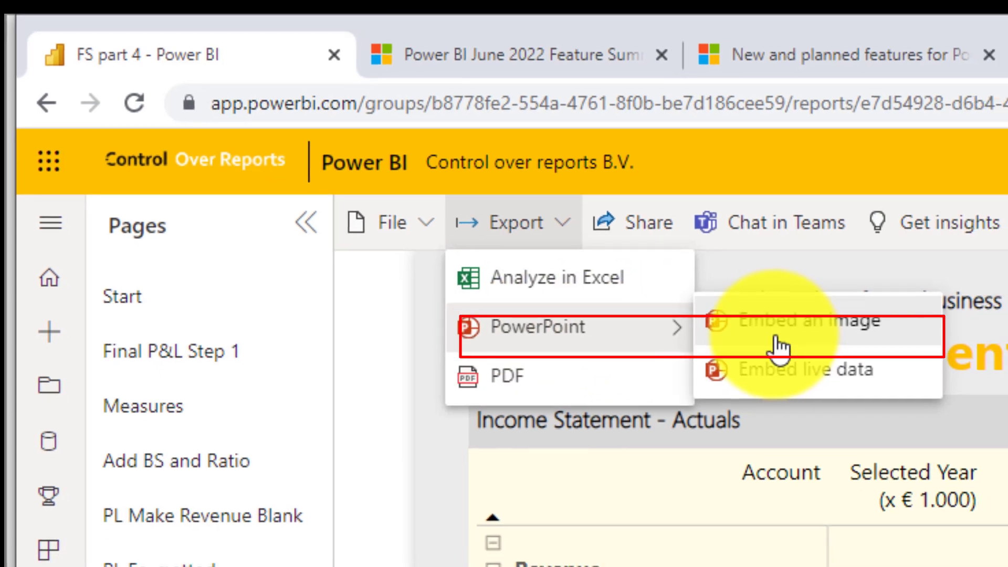
pyautogui.click(779, 337)
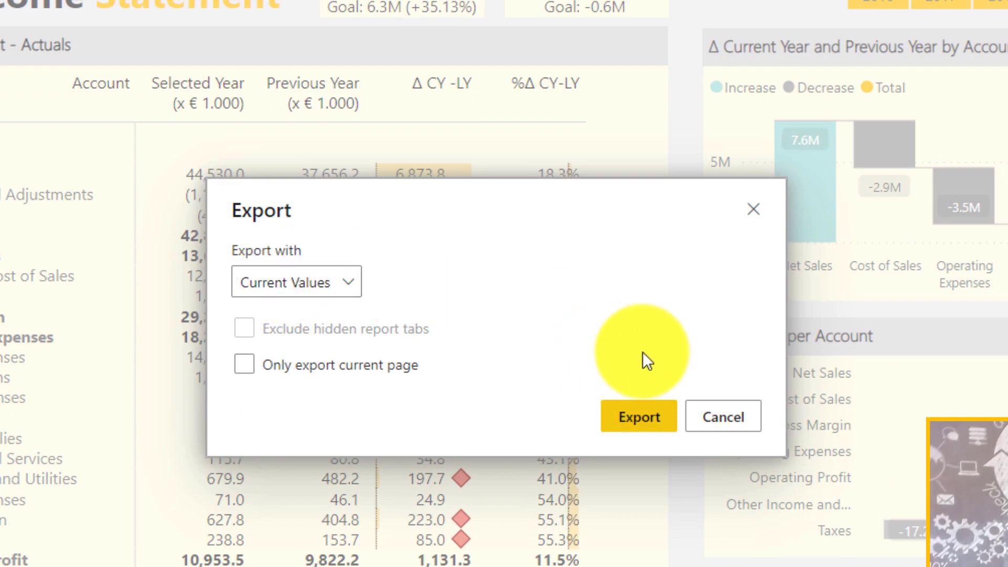
# - Export all report pages to PowerPoint, downloading FS part 4 (1).pptx
pyautogui.click(638, 425)
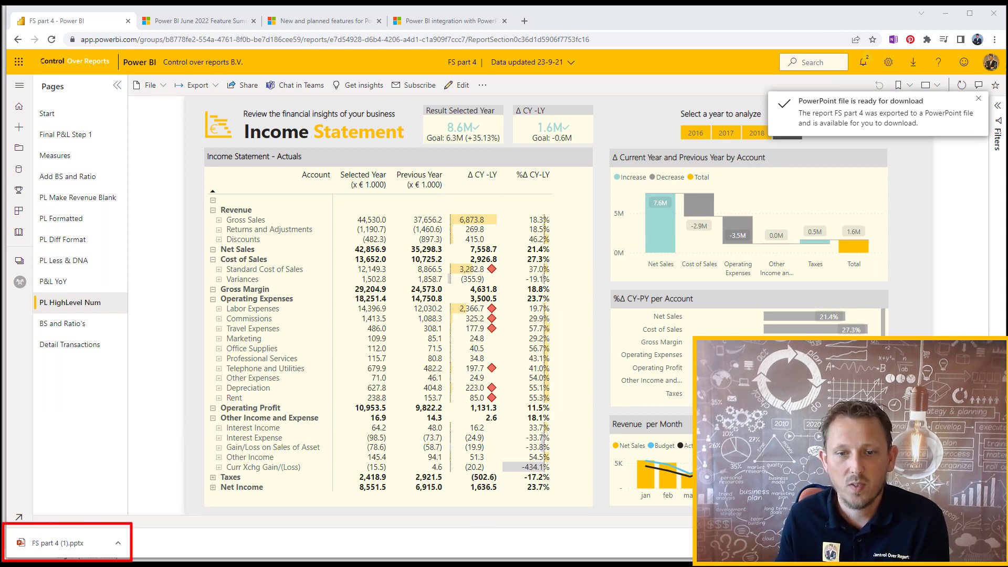
# - Open the downloaded FS part 4 (1).pptx and browse its slides to the Income Statement image on slide 9
pyautogui.click(68, 540)
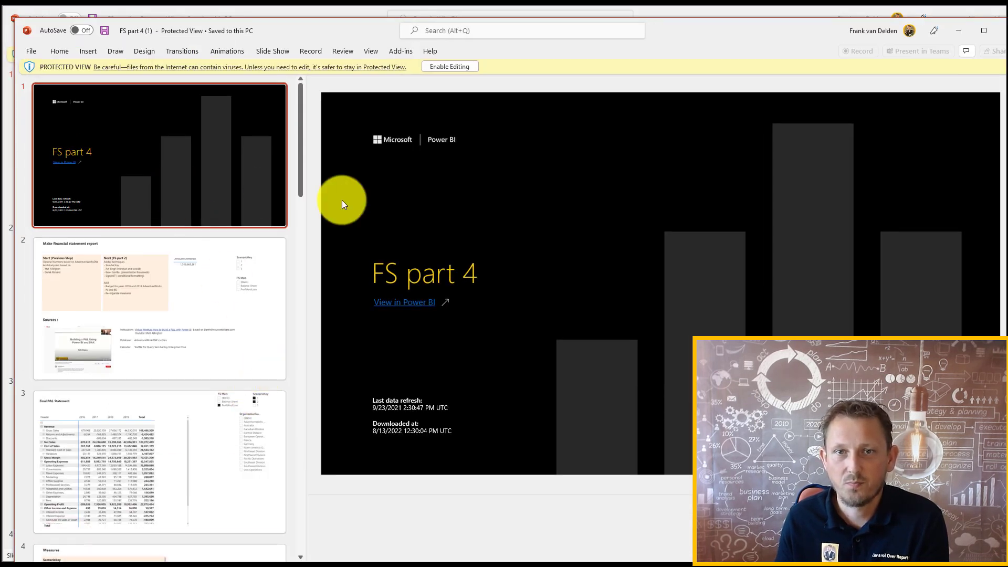
pyautogui.click(197, 319)
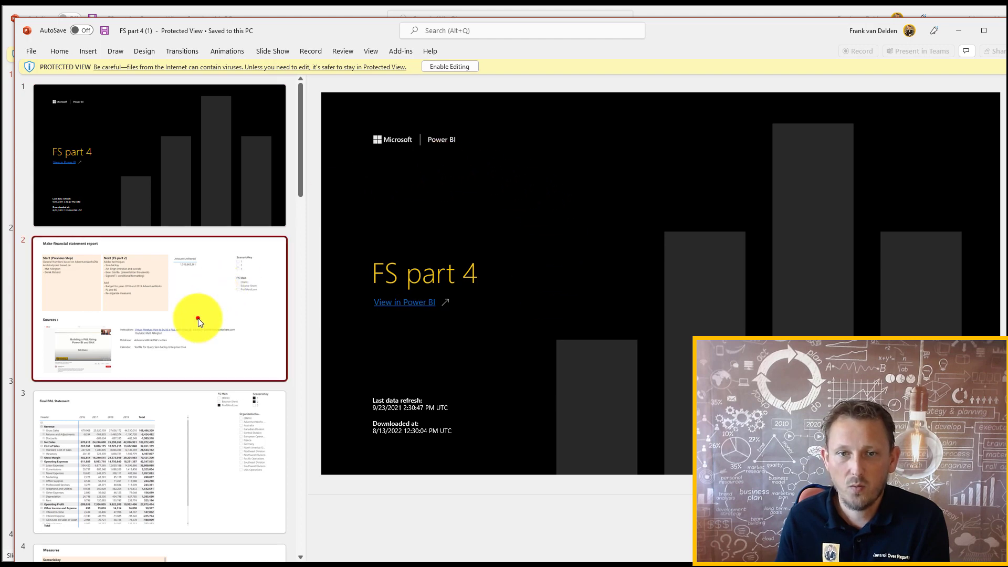
pyautogui.scroll(-1, 195, 321)
pyautogui.scroll(-10, 188, 342)
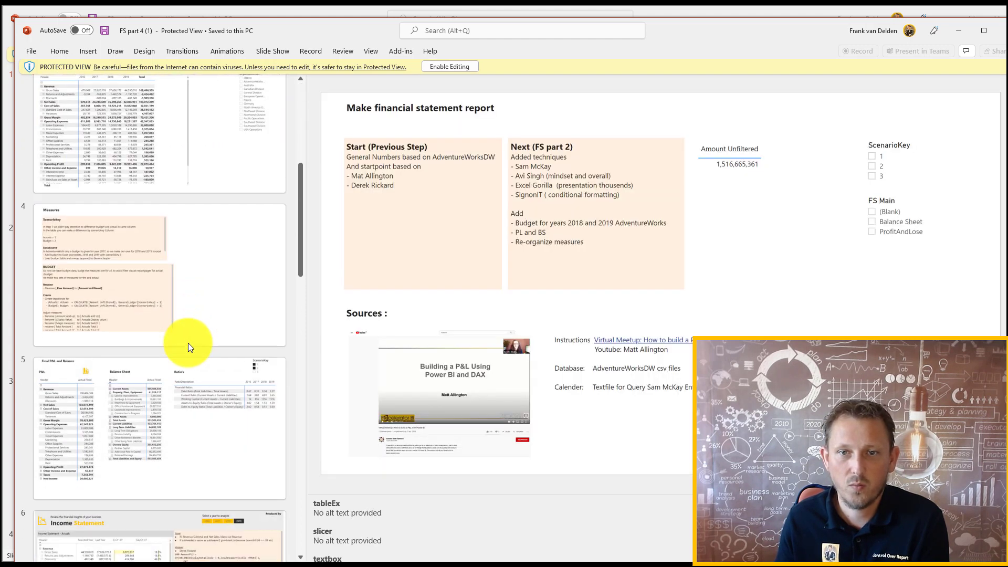
pyautogui.scroll(-3, 188, 342)
pyautogui.click(188, 246)
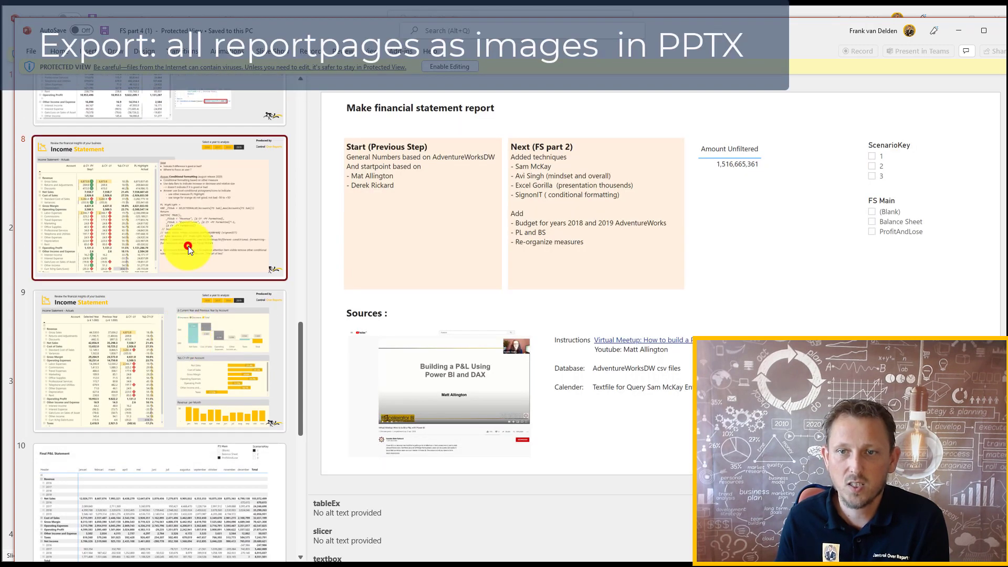
pyautogui.click(192, 362)
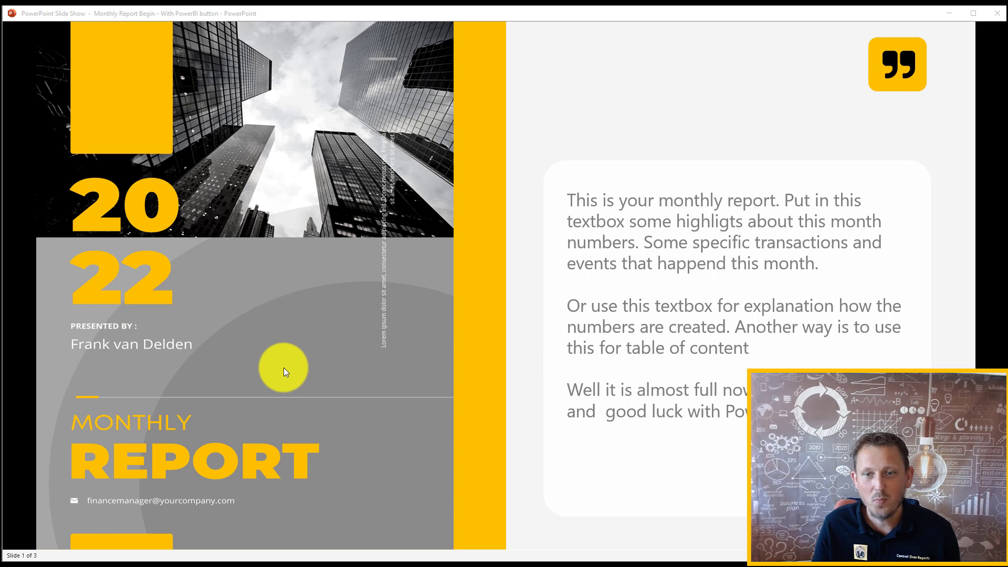
# - Advance the slide show to the actions and decisions and Power BI numbers slides, then end it
pyautogui.click(347, 343)
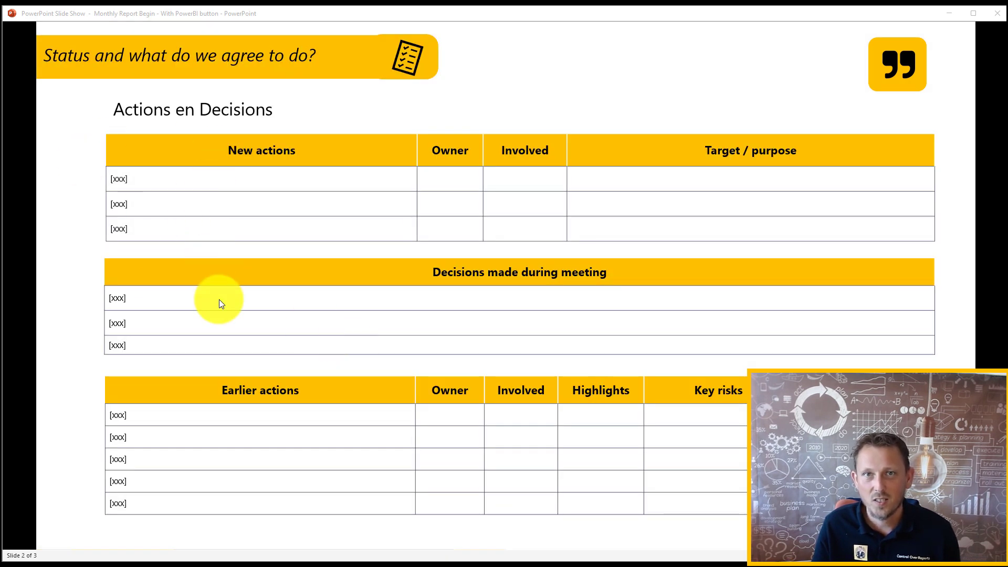
pyautogui.click(233, 295)
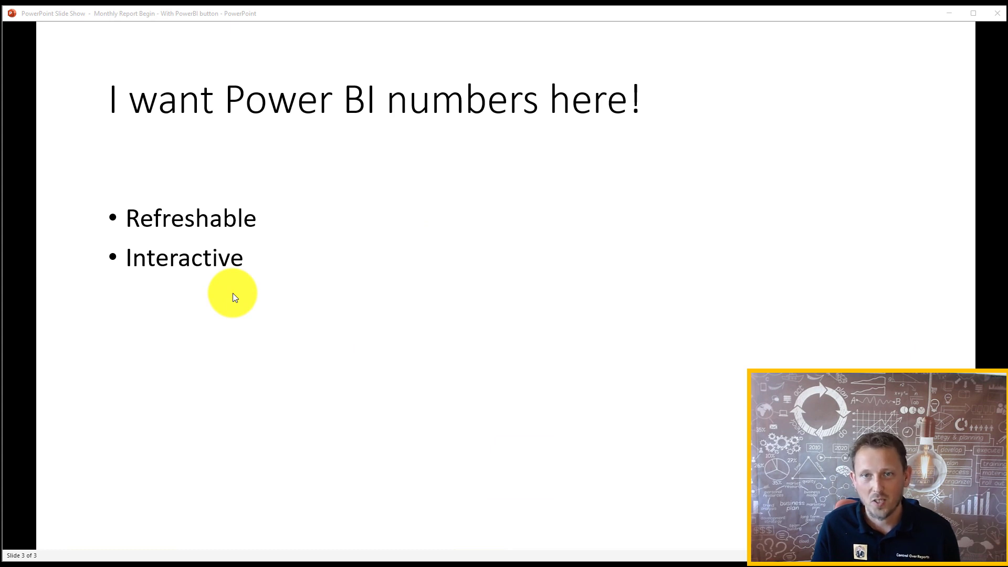
pyautogui.click(238, 309)
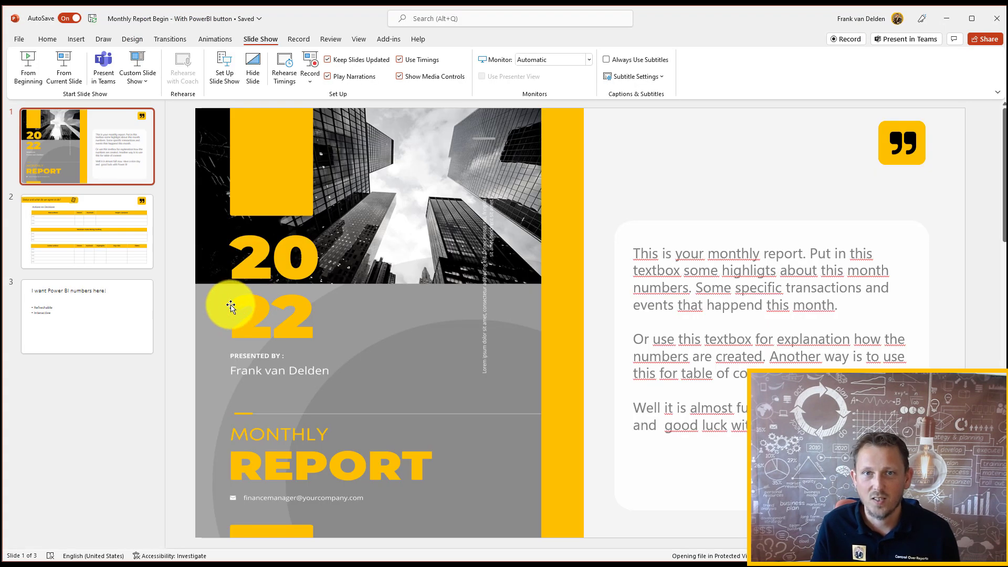
# - Go to the Insert tab and select slide 3, 'I want Power BI numbers here!'
pyautogui.click(47, 40)
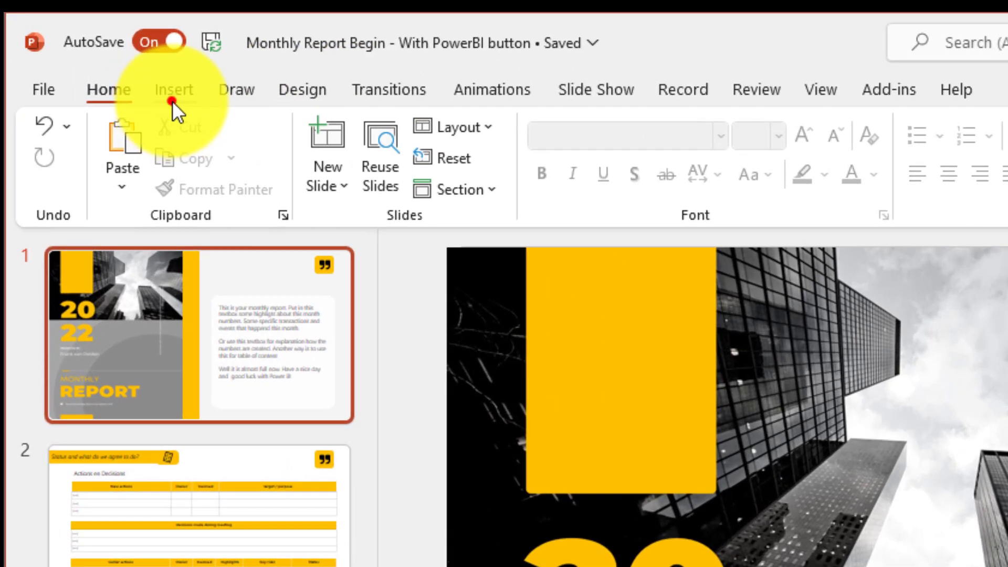
pyautogui.click(131, 67)
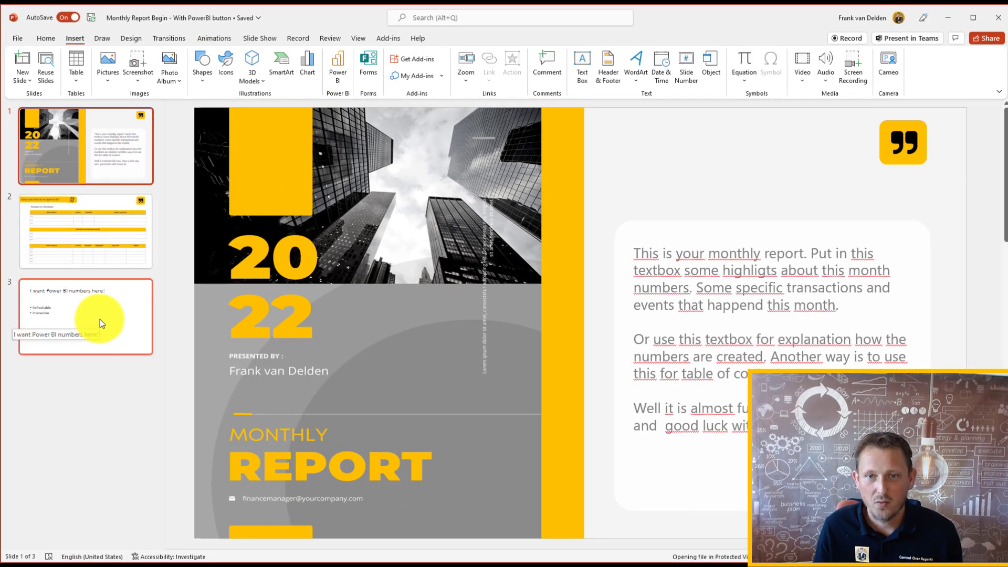
pyautogui.click(90, 329)
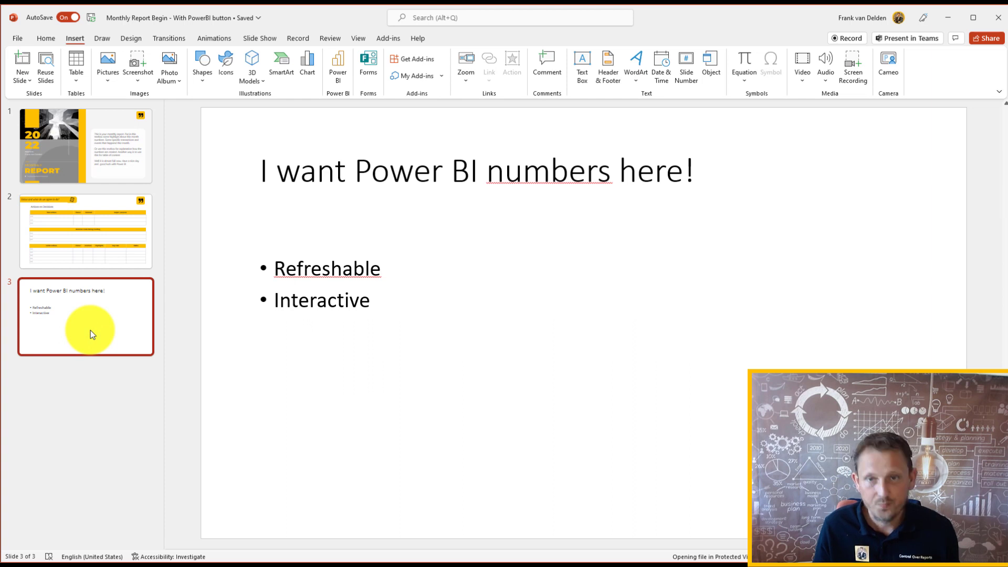
# - Duplicate slide 3 as slide 4 and add an empty Power BI add-in to it
pyautogui.hotkey('ctrl', 'c')
pyautogui.hotkey('ctrl', 'v')
pyautogui.click(97, 393)
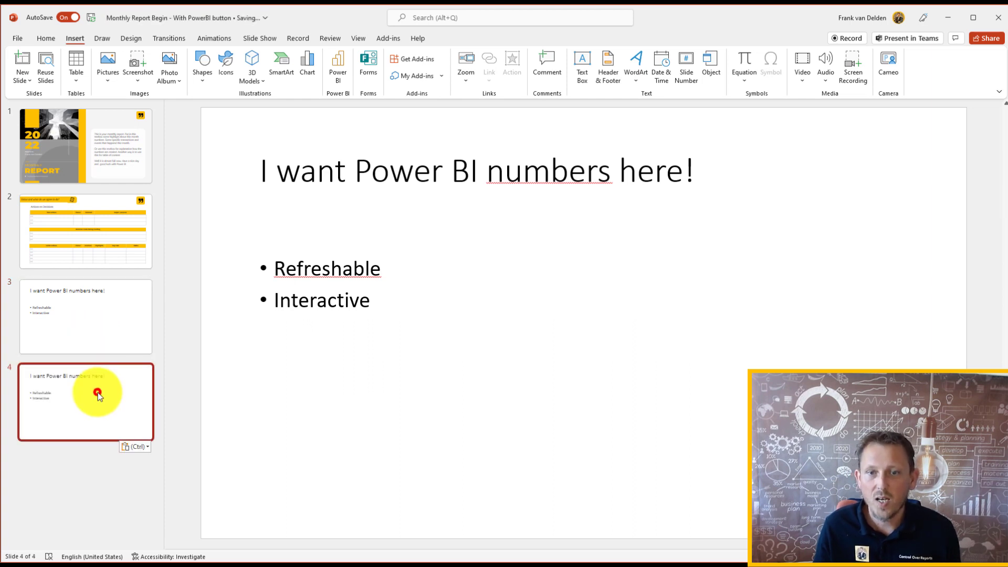
pyautogui.click(341, 69)
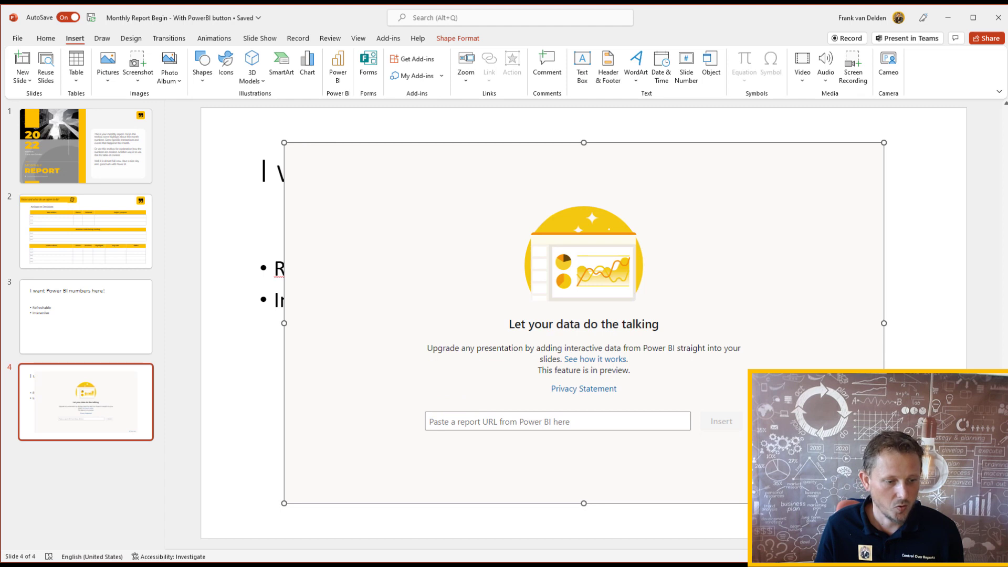
pyautogui.hotkey('alt', 'Tab')
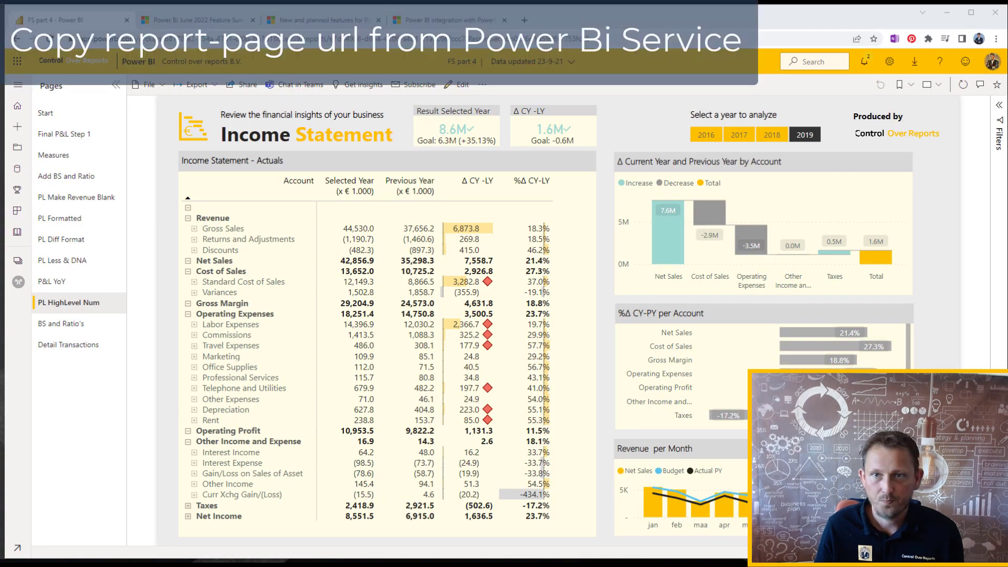
# - Copy the Income Statement page's Embed live data link with the selected data filters option turned off
pyautogui.click(634, 39)
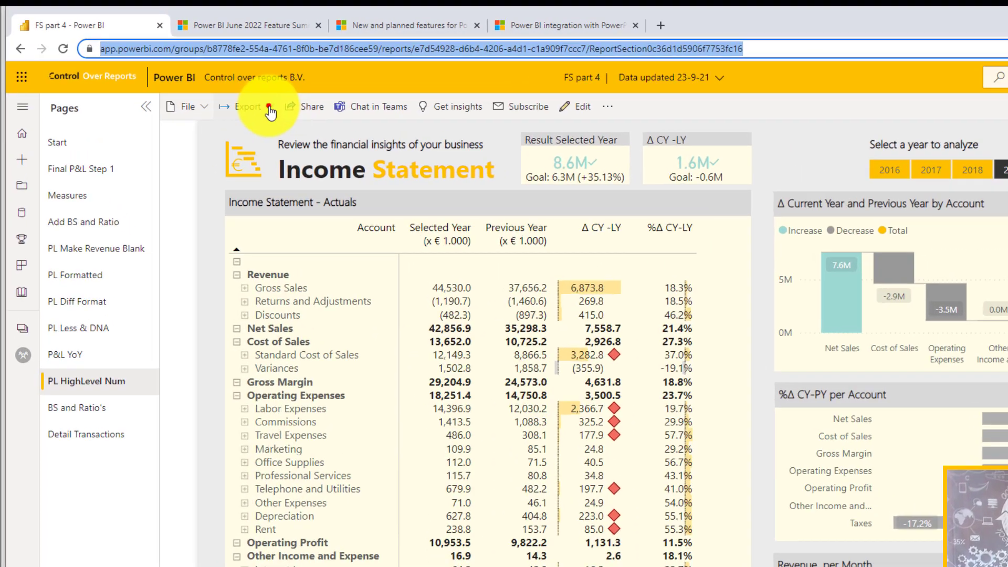
pyautogui.click(269, 107)
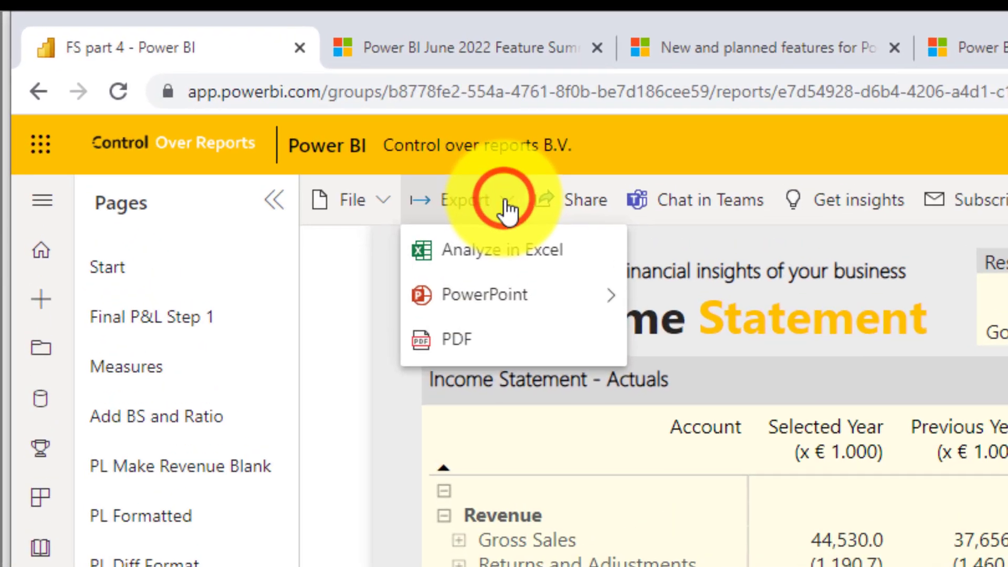
pyautogui.moveTo(250, 163)
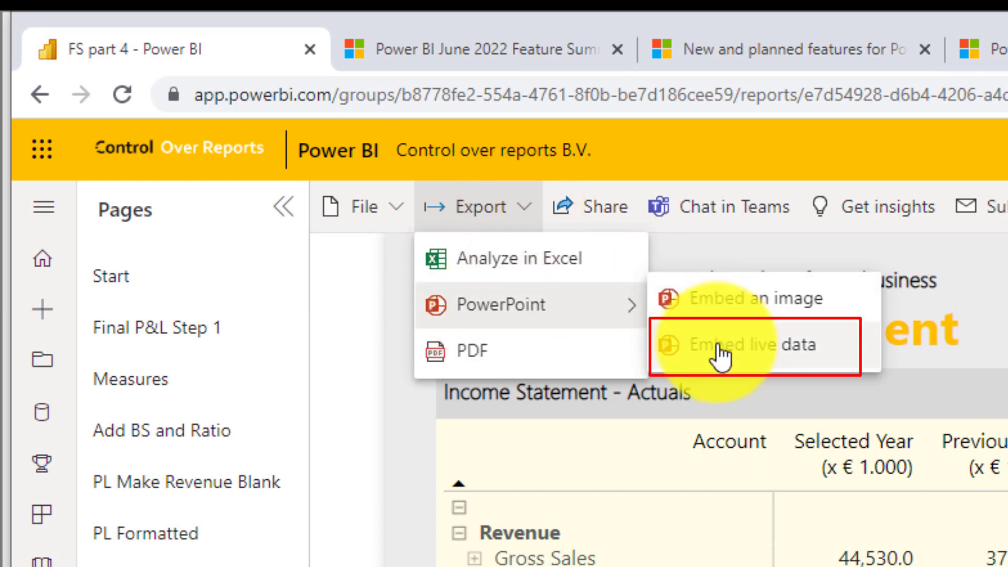
pyautogui.click(720, 346)
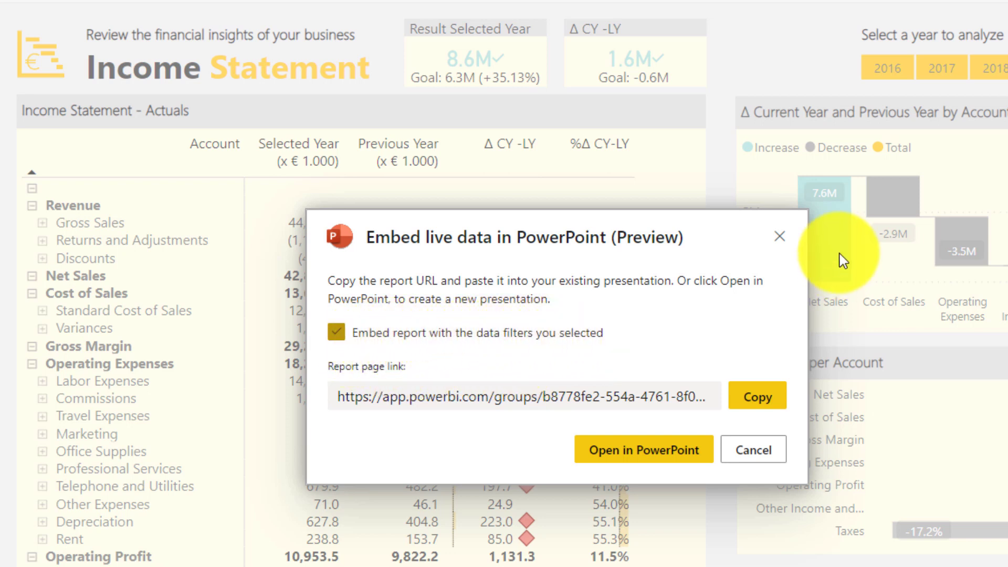
pyautogui.click(337, 332)
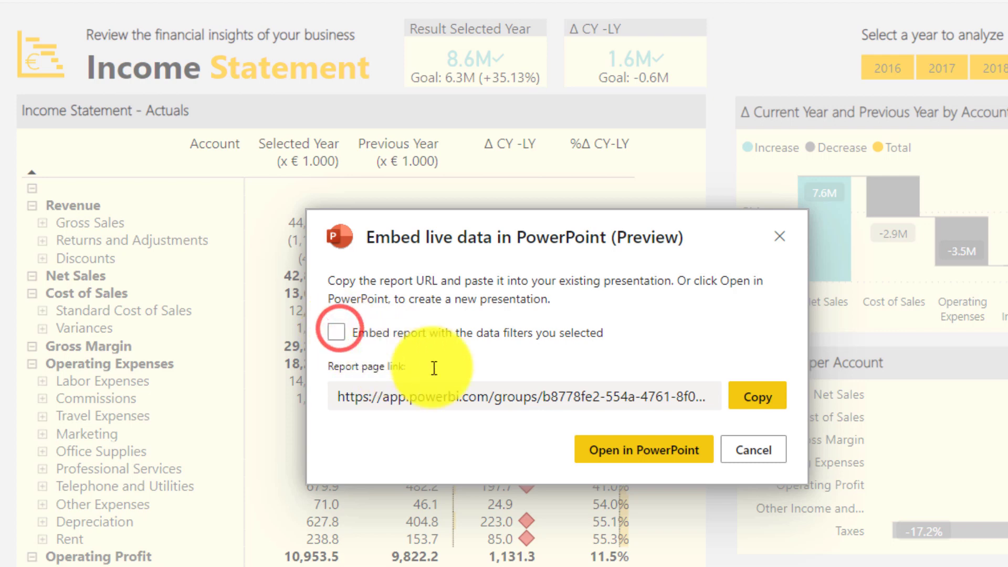
pyautogui.click(619, 363)
pyautogui.click(637, 389)
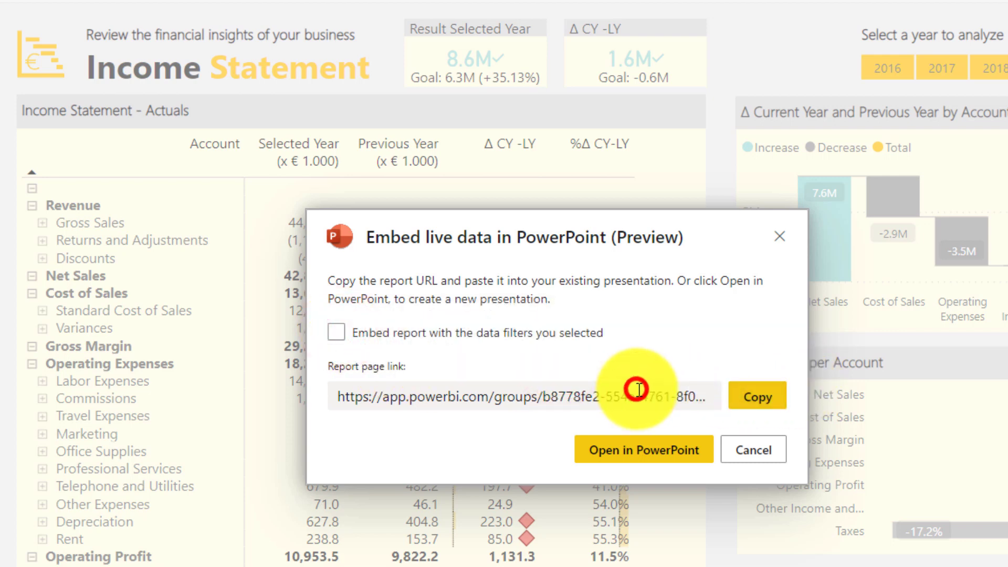
pyautogui.click(756, 398)
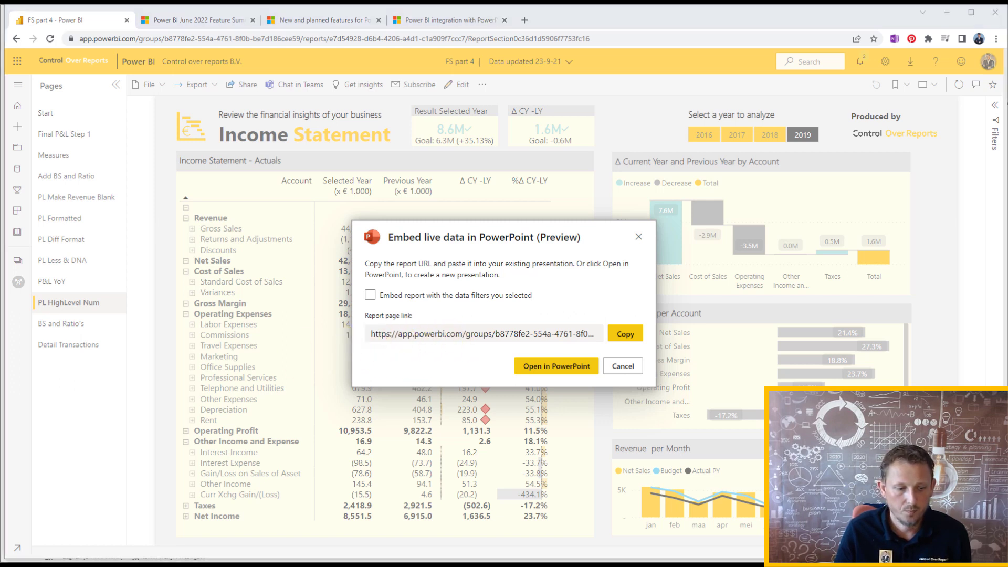
# - Paste the report page link into slide 4's Power BI add-in and insert the live report
pyautogui.hotkey('alt', 'Tab')
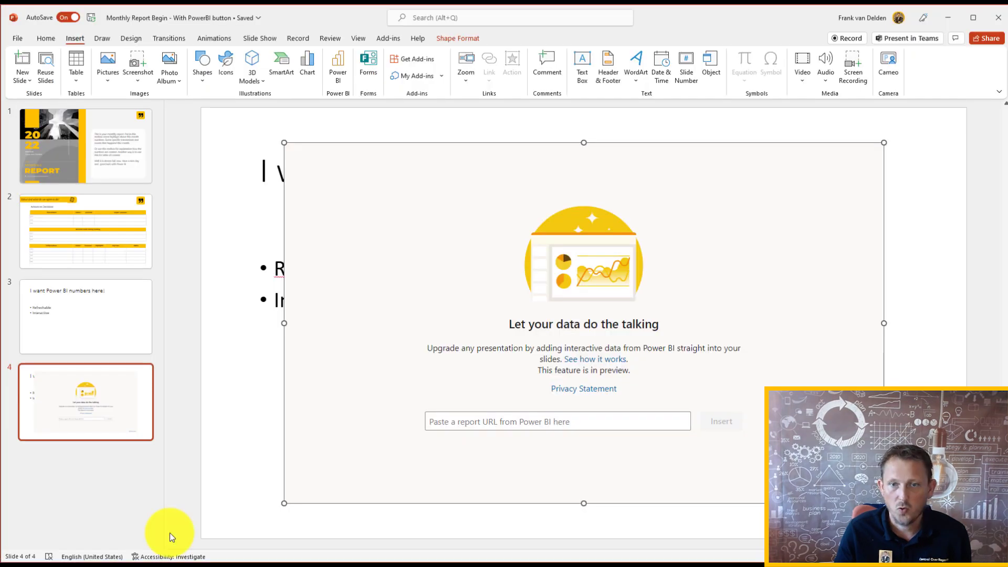
pyautogui.click(493, 424)
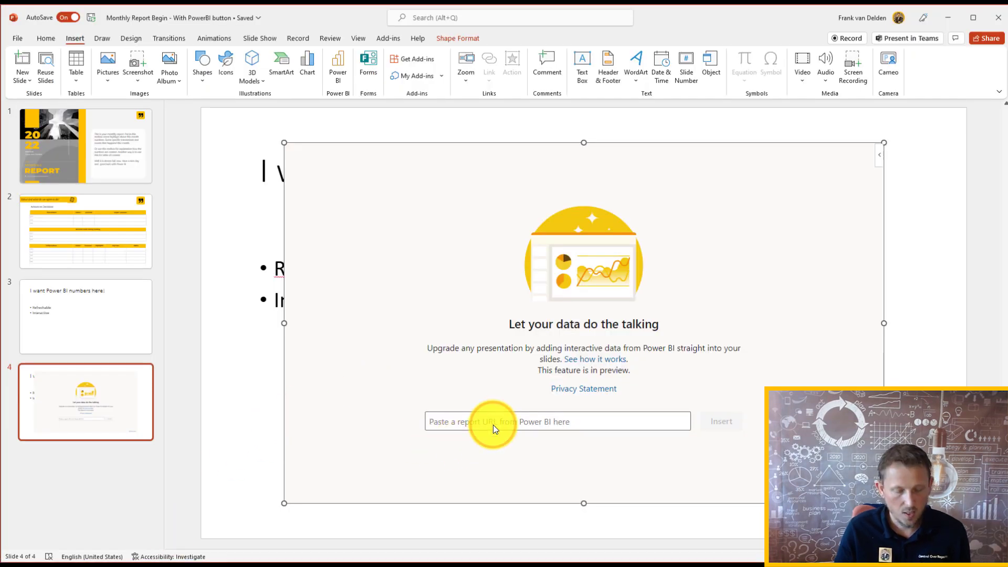
pyautogui.hotkey('ctrl', 'v')
pyautogui.click(713, 422)
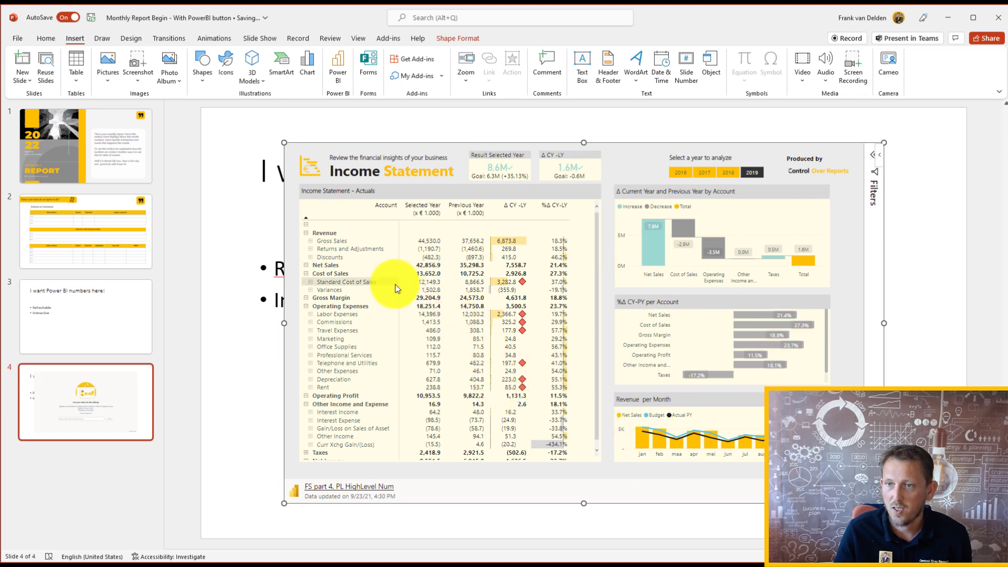
# - Clear and delete both the bullet-text and title placeholders behind the embedded report on slide 4
pyautogui.click(257, 269)
pyautogui.press('Delete')
pyautogui.click(257, 169)
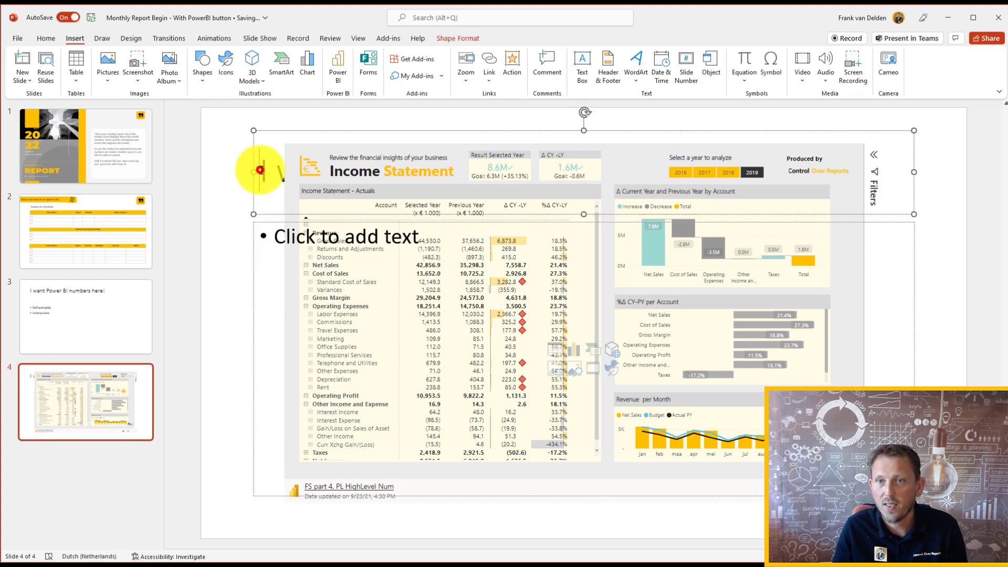
pyautogui.press('Delete')
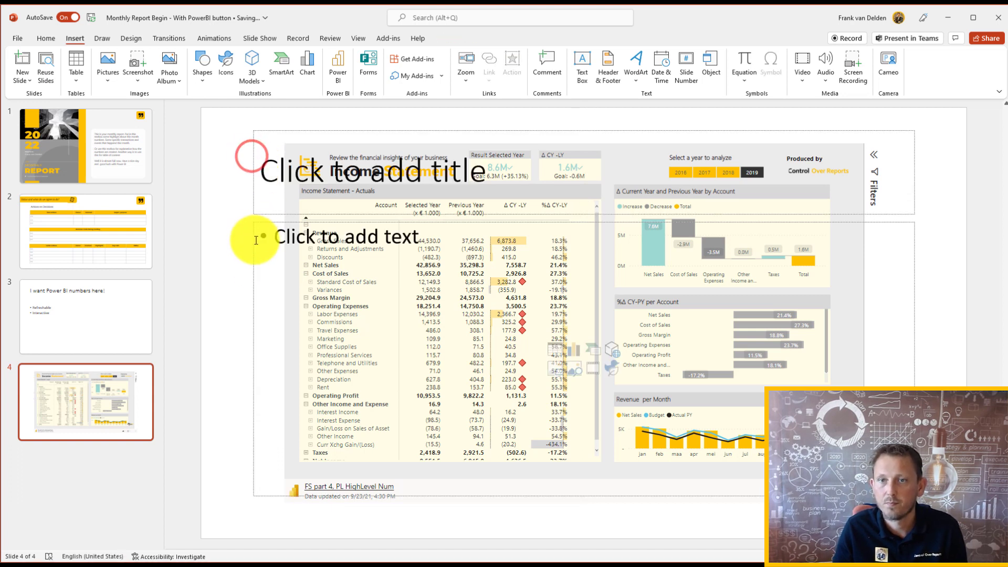
pyautogui.click(252, 242)
pyautogui.press('Delete')
pyautogui.click(252, 182)
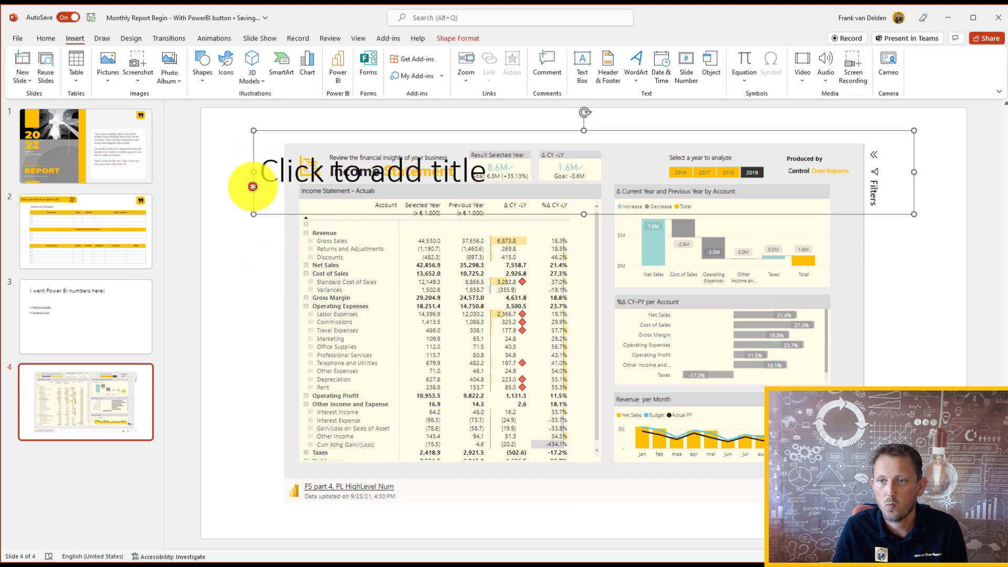
pyautogui.press('Delete')
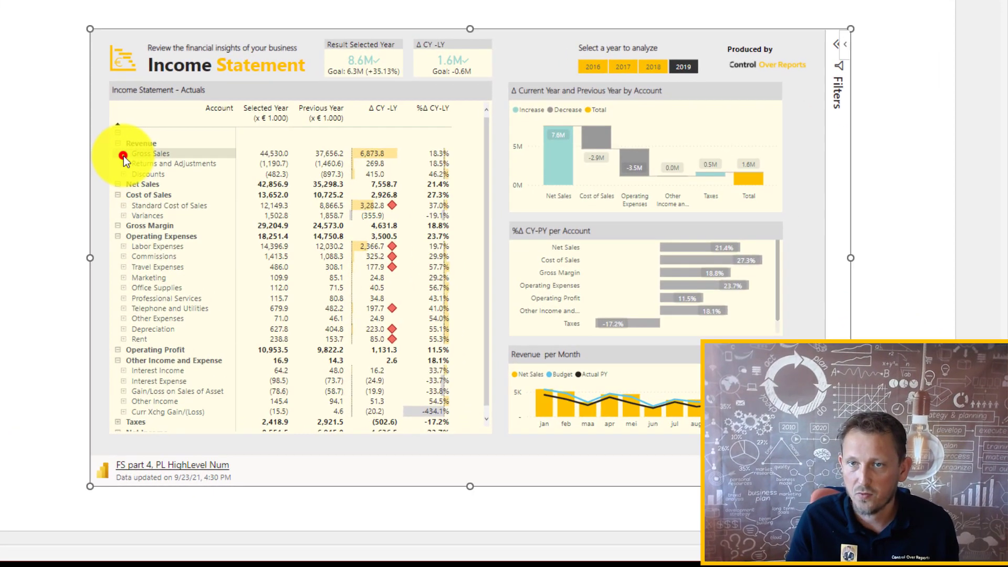
# - Test cross-filtering on Gross Sales and the Net Sales bar, then enlarge the report from its top-left corner
pyautogui.click(124, 155)
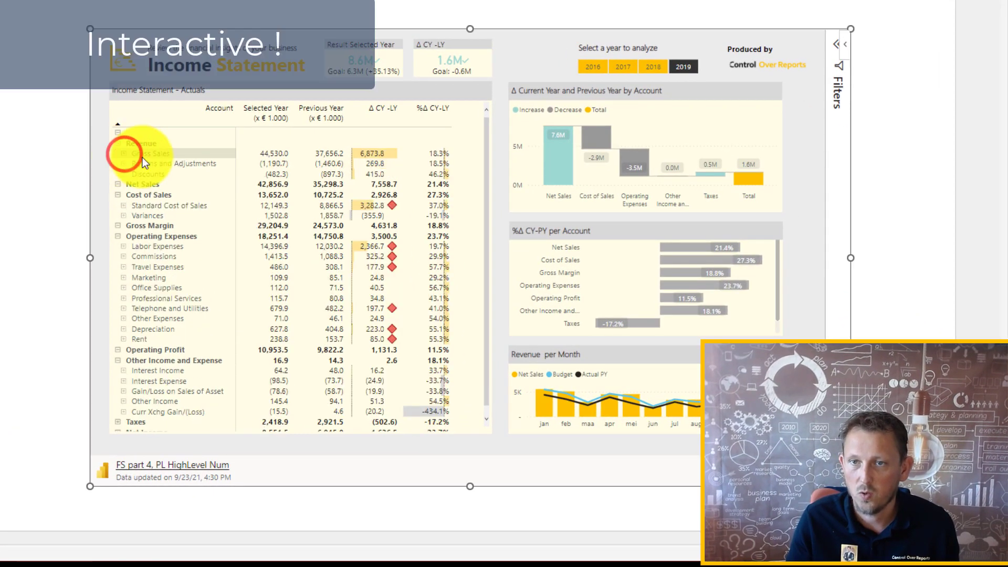
pyautogui.click(559, 167)
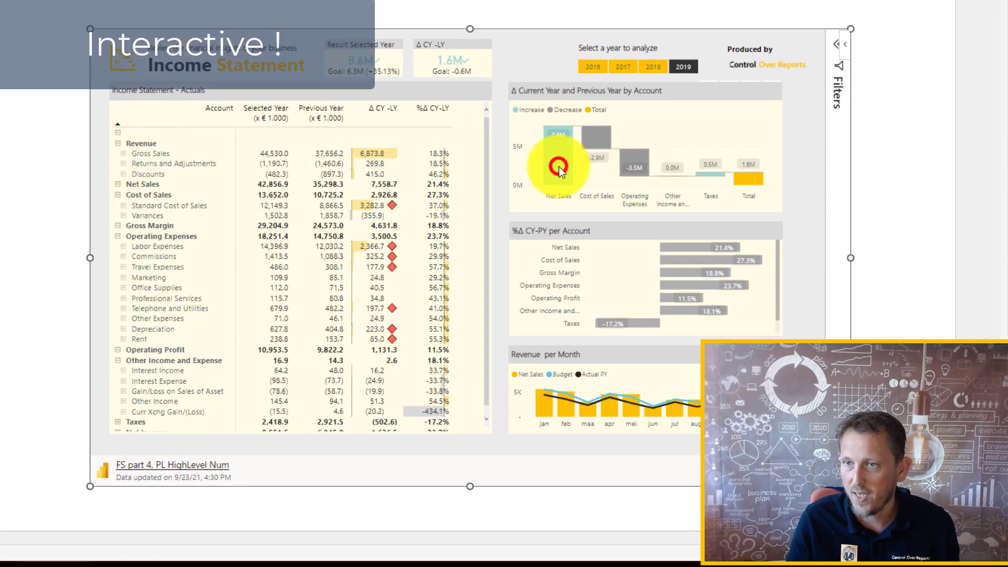
pyautogui.click(559, 166)
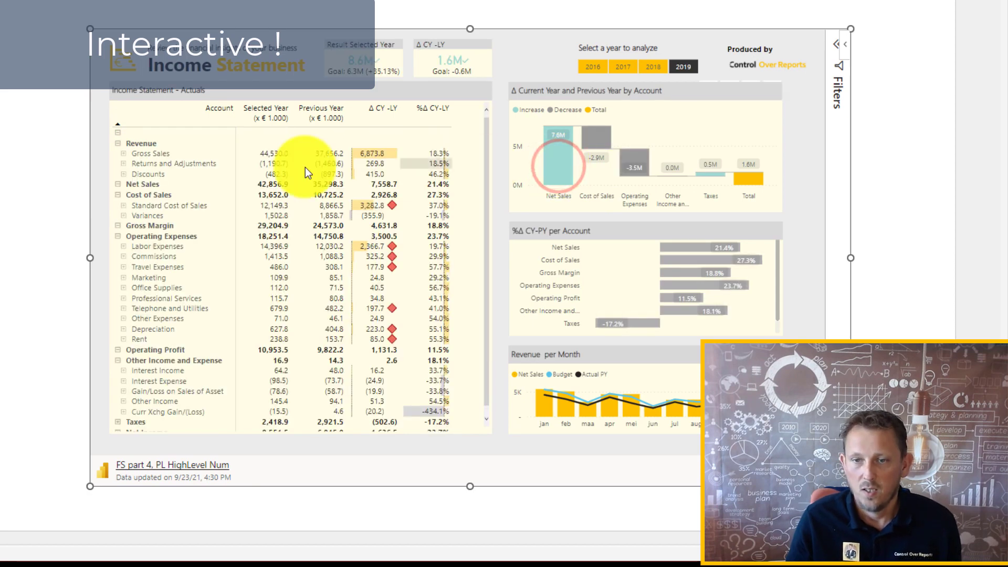
pyautogui.click(92, 29)
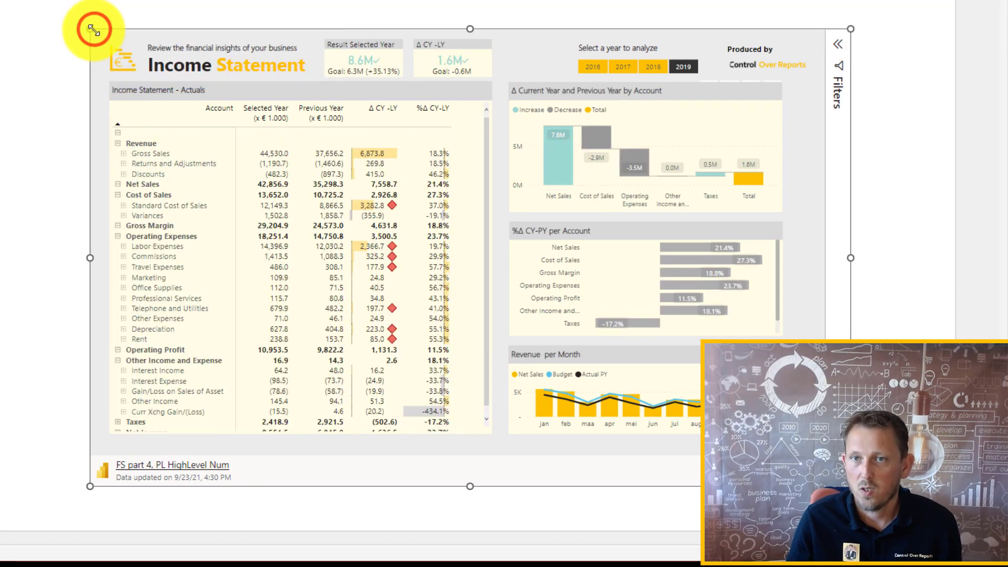
pyautogui.moveTo(92, 29); pyautogui.dragTo(46, 14)
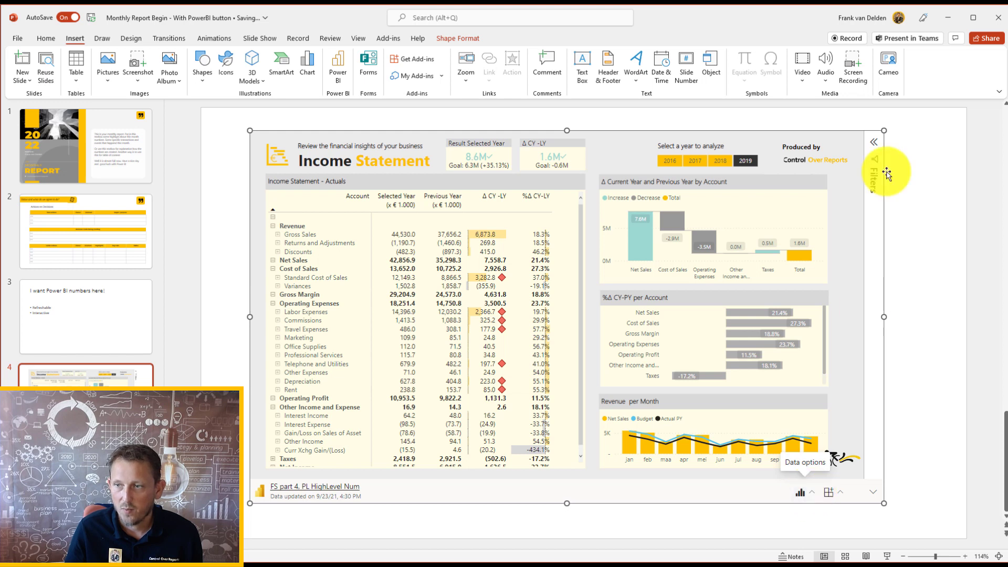
# - Toggle the report's Filters pane, dismiss the add-in menu, and open Data options to show Refresh
pyautogui.click(874, 141)
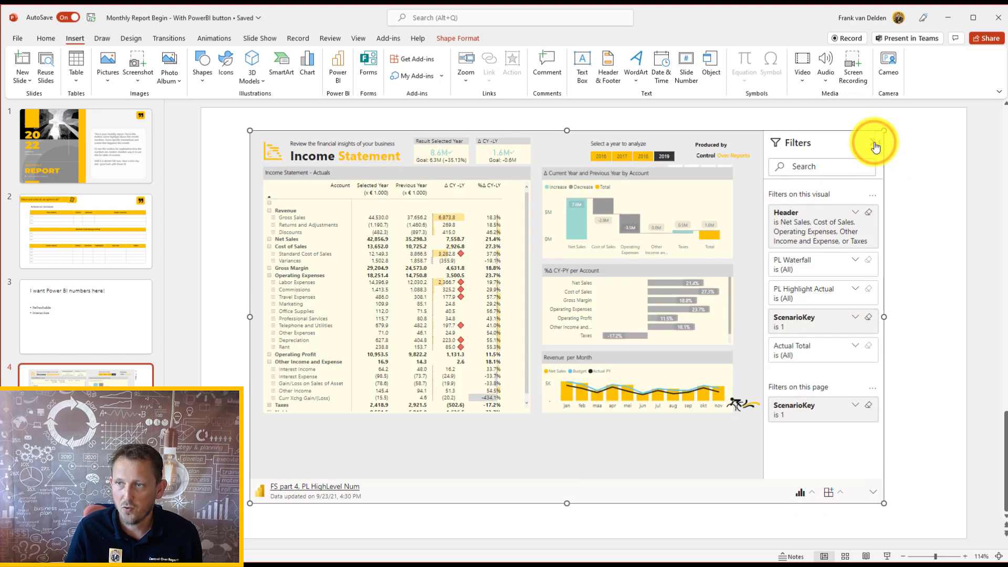
pyautogui.click(875, 143)
pyautogui.rightClick(881, 143)
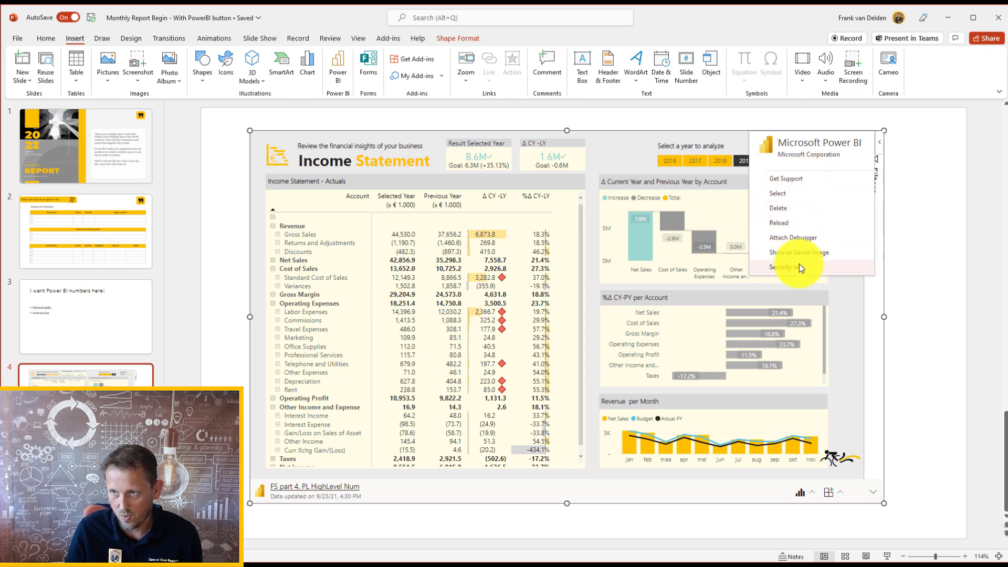
pyautogui.click(751, 498)
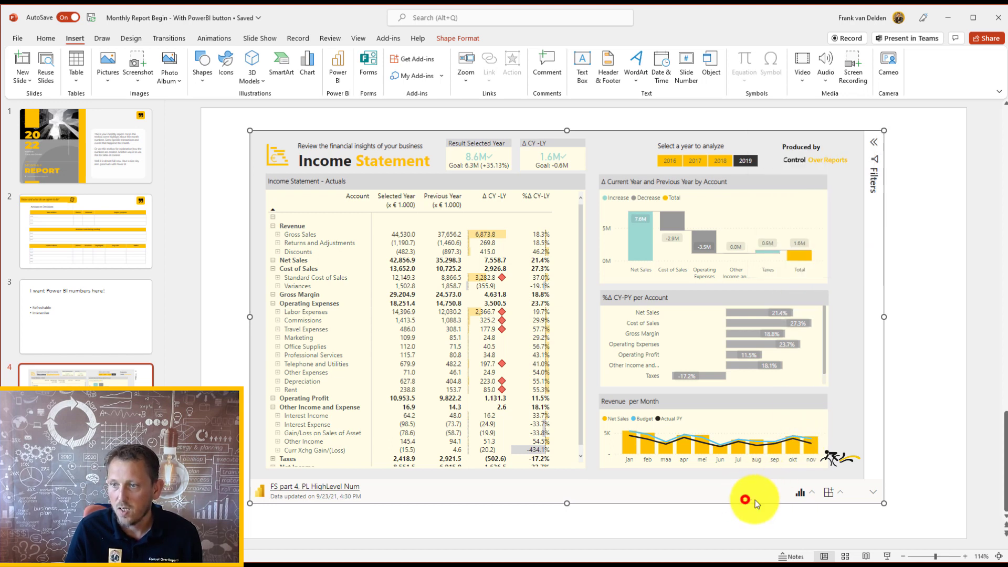
pyautogui.click(811, 490)
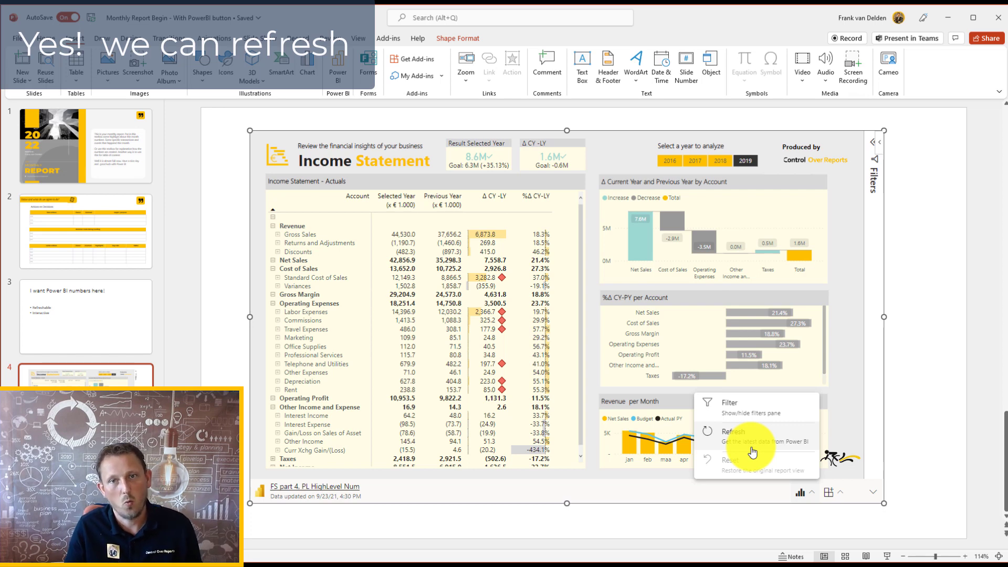
pyautogui.click(109, 137)
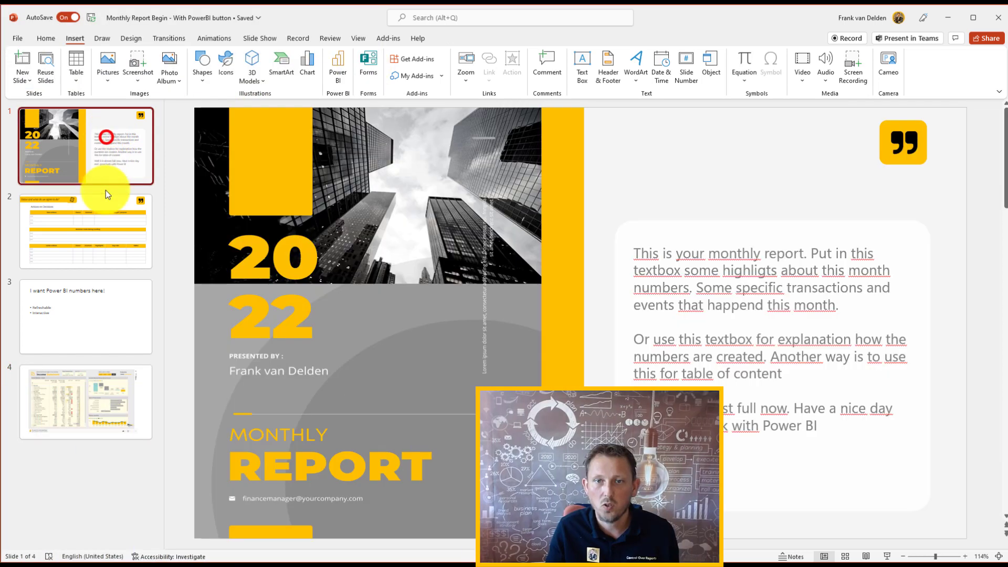
pyautogui.click(106, 224)
pyautogui.click(110, 312)
pyautogui.click(95, 395)
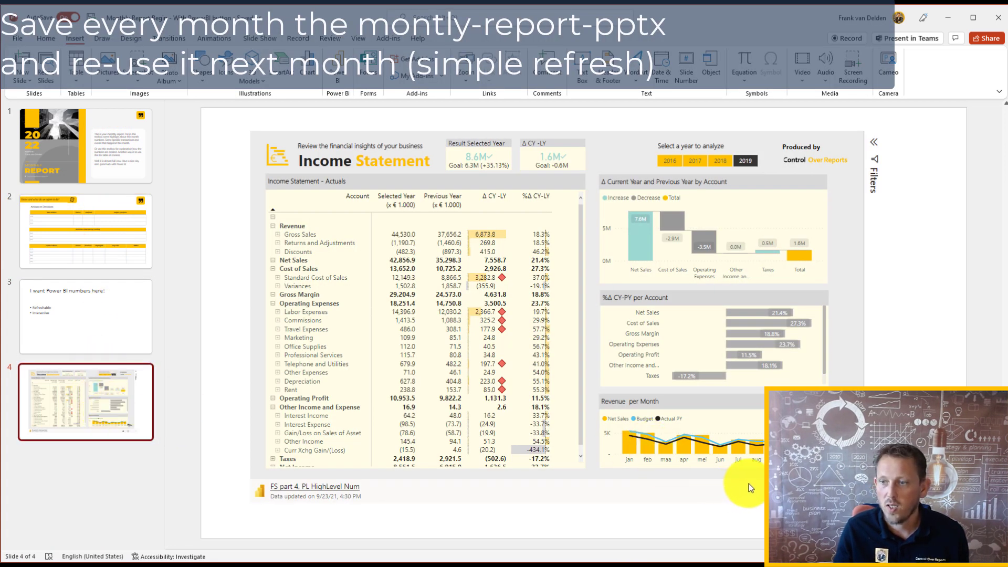
pyautogui.click(545, 287)
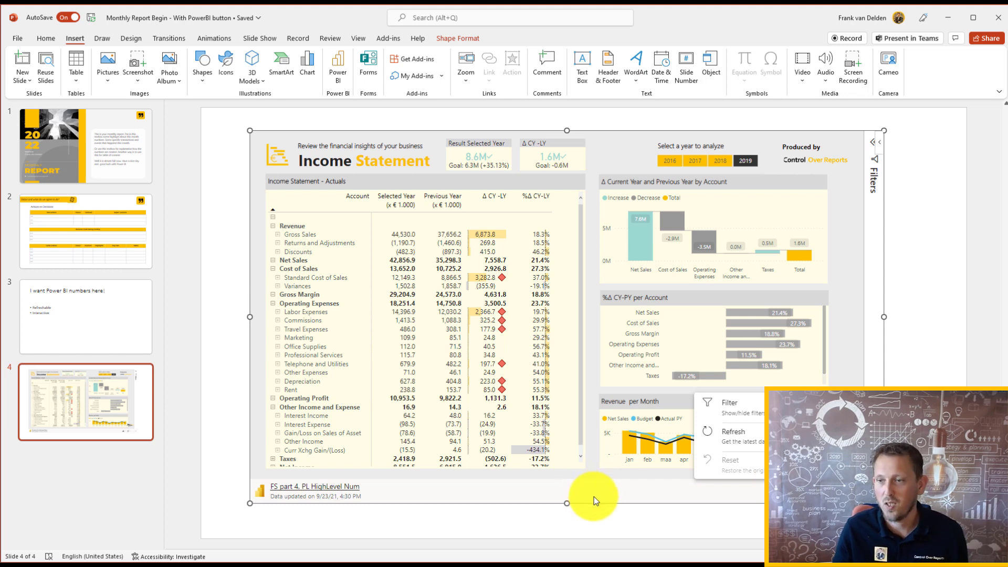
pyautogui.click(103, 486)
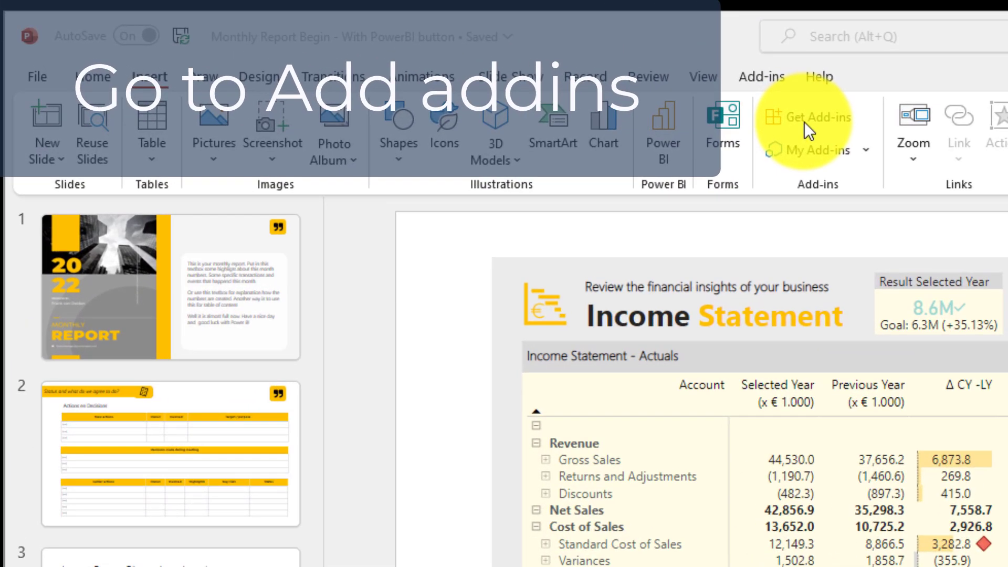
# - Find 'Power BI' in the Office Add-ins store and add Microsoft Power BI to slide 4, accepting its license
pyautogui.click(805, 122)
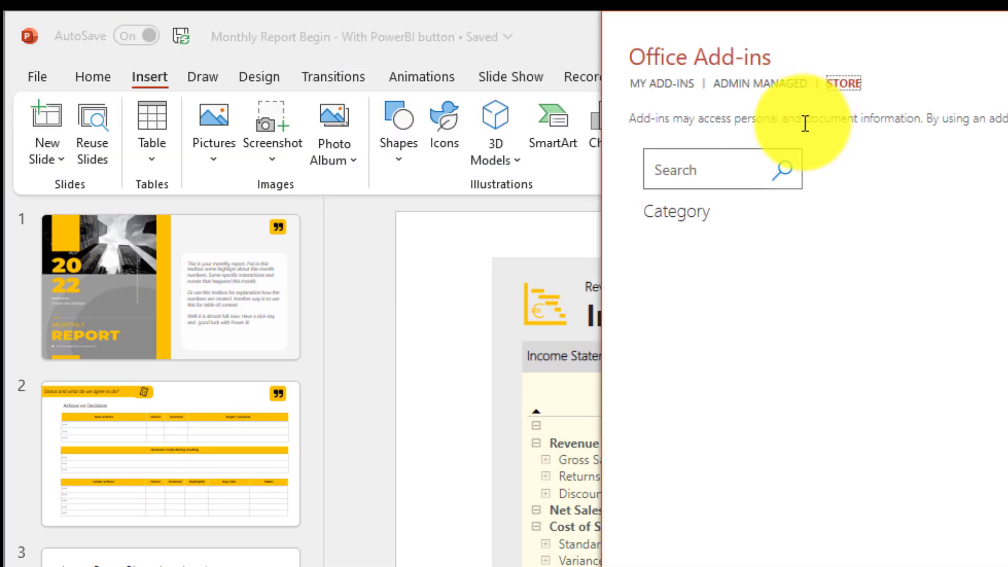
pyautogui.click(701, 171)
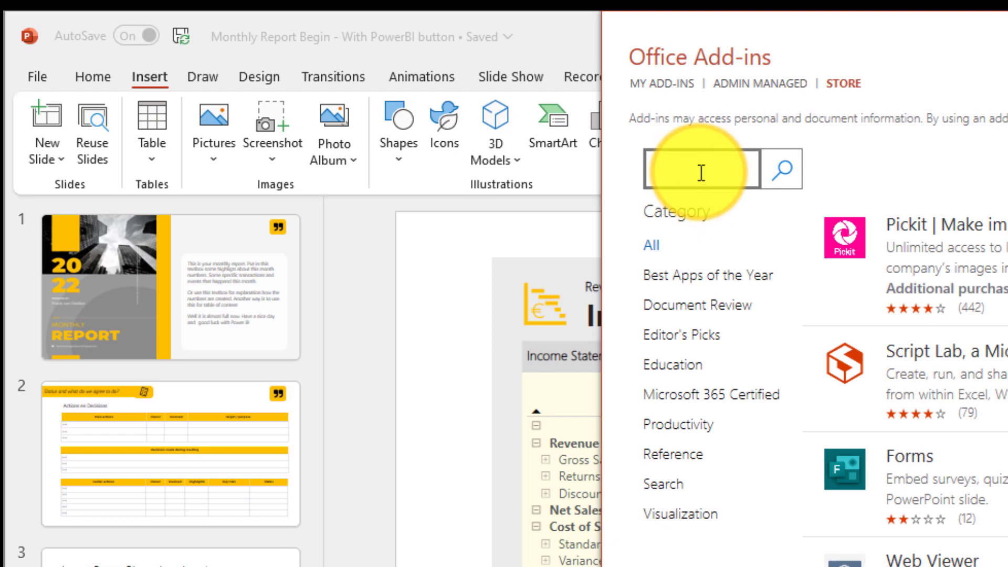
pyautogui.write('Power BI')
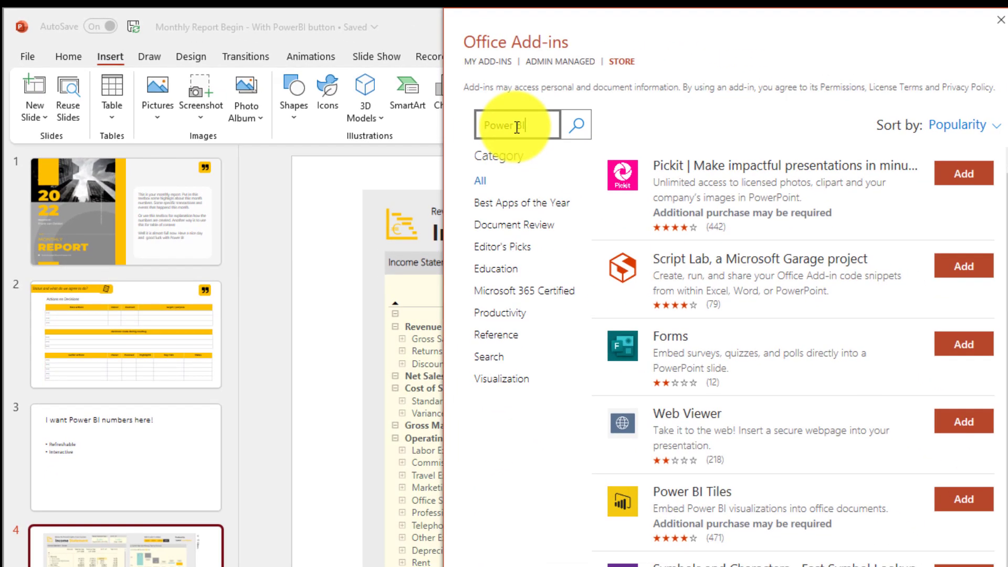
pyautogui.press('Return')
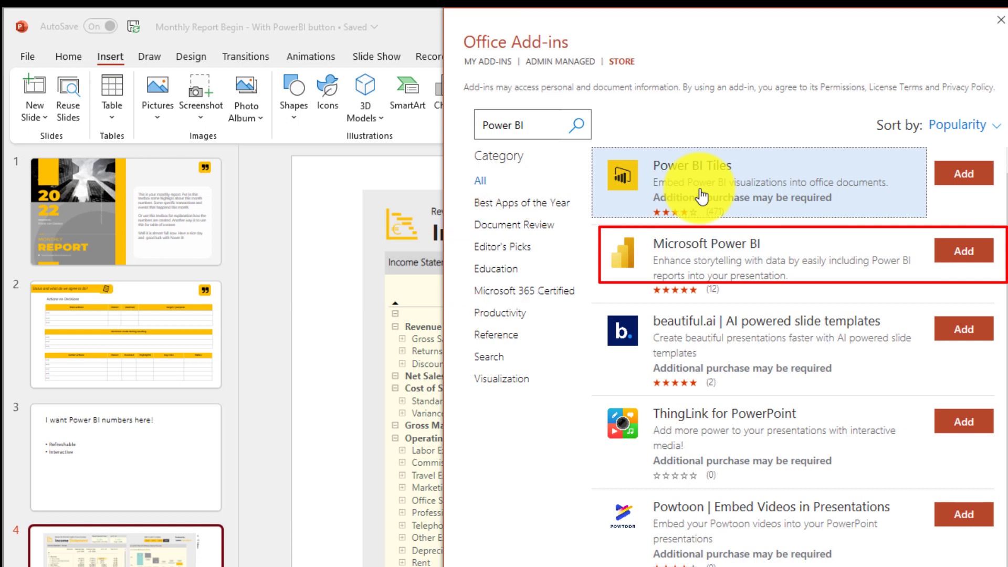
pyautogui.click(749, 268)
pyautogui.click(506, 200)
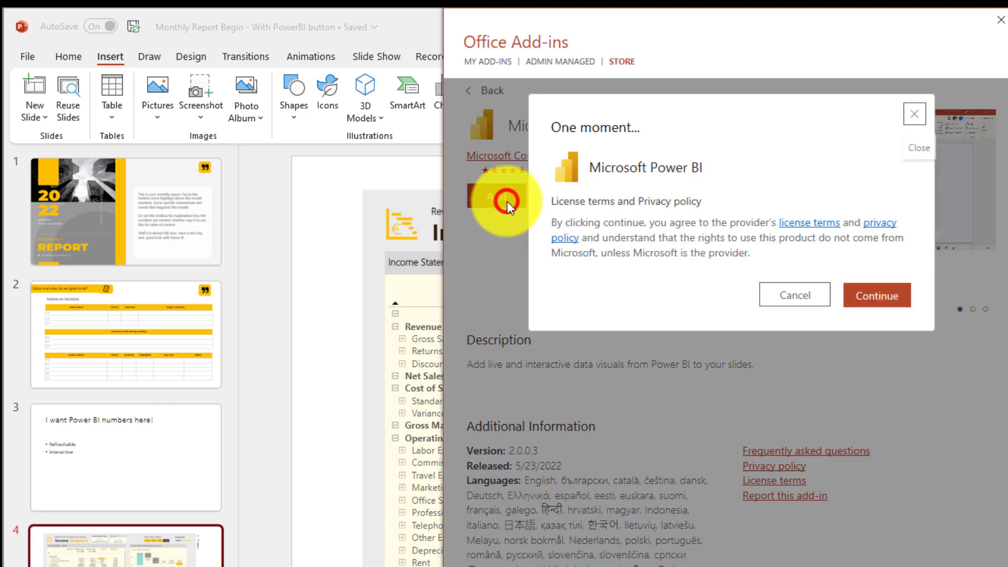
pyautogui.click(858, 310)
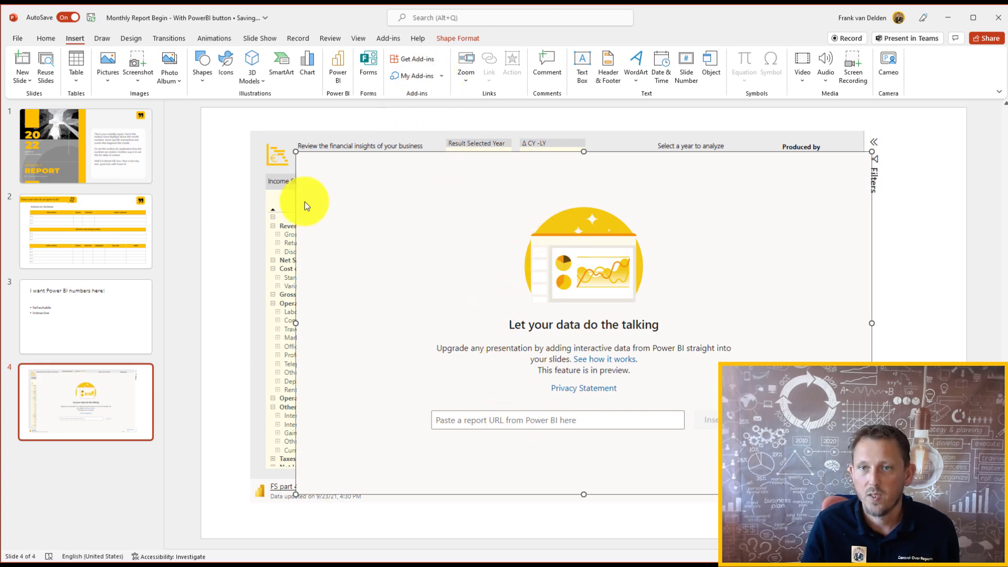
# - Duplicate slide 4 with Ctrl+D, then list My Add-ins to confirm Microsoft Power BI is installed
pyautogui.click(145, 404)
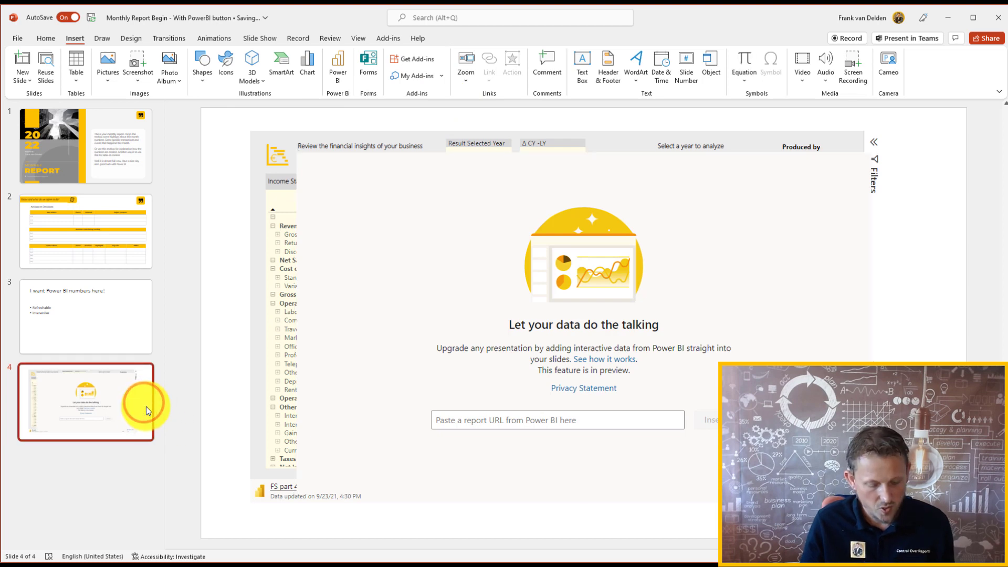
pyautogui.hotkey('ctrl', 'd')
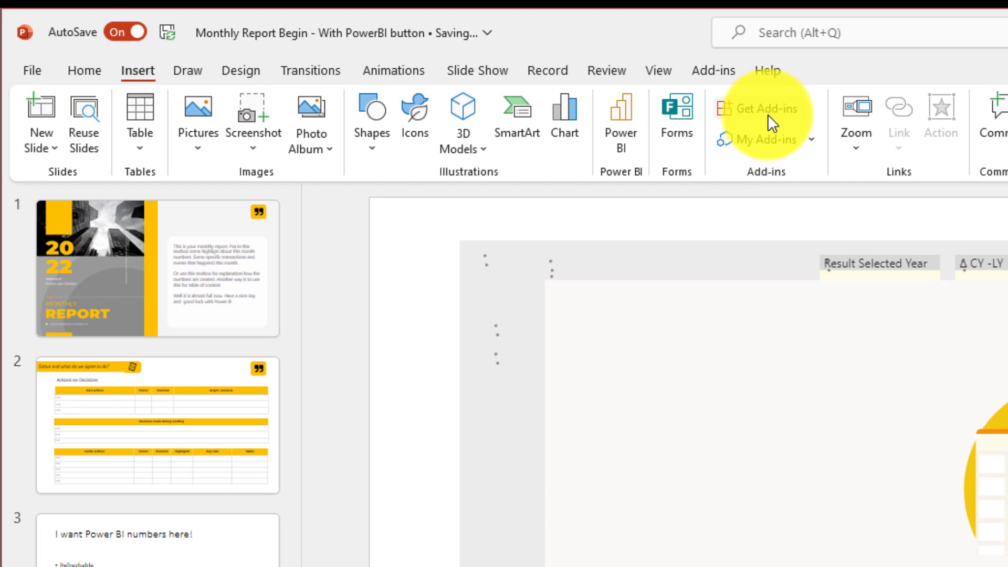
pyautogui.click(770, 141)
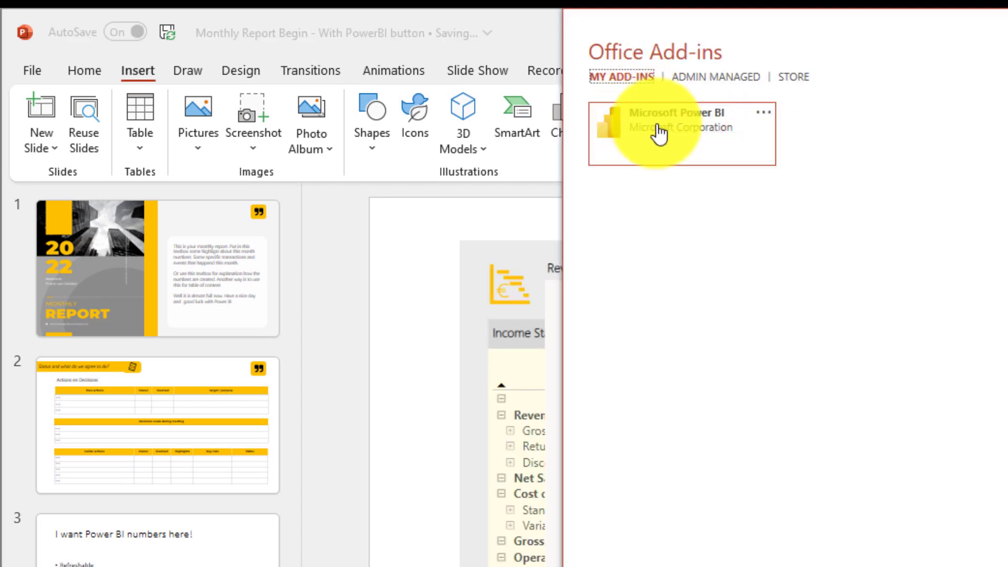